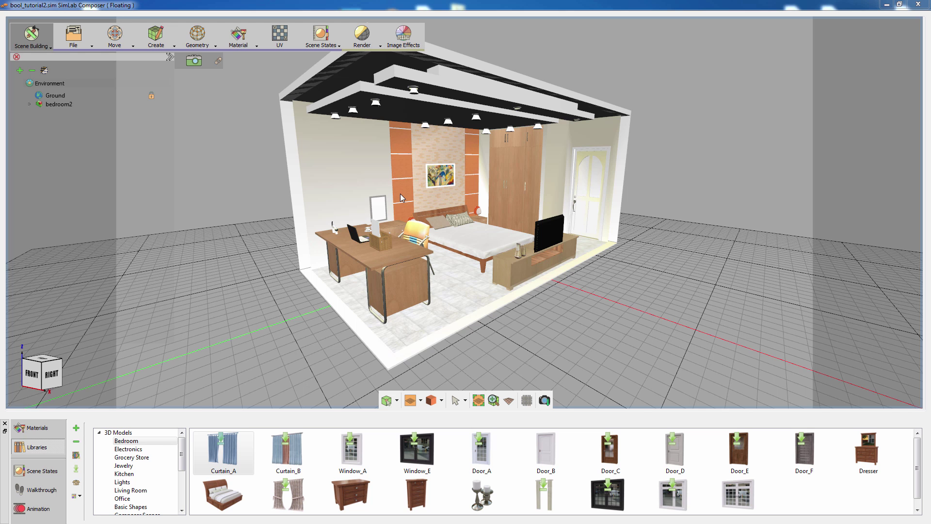
Start a composite path with points picked in 3D and trace the outer floor edge along the room's two open sides.
{"action": "mouse_move", "coordinate": [400, 194]}
{"action": "middle_mouse_down"}
{"action": "mouse_move", "coordinate": [404, 215]}
{"action": "mouse_move", "coordinate": [403, 191]}
{"action": "mouse_move", "coordinate": [499, 189]}
{"action": "mouse_move", "coordinate": [394, 198]}
{"action": "middle_mouse_up"}
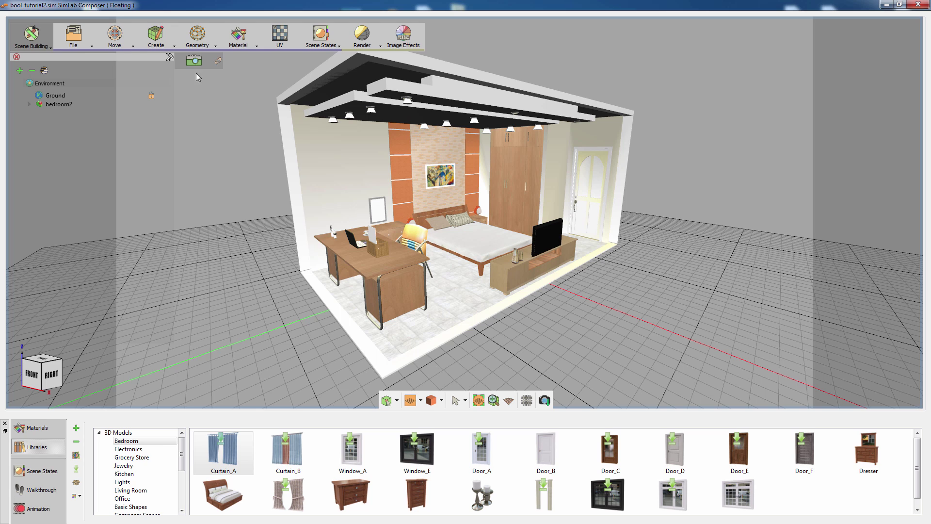
{"action": "left_click", "coordinate": [160, 46]}
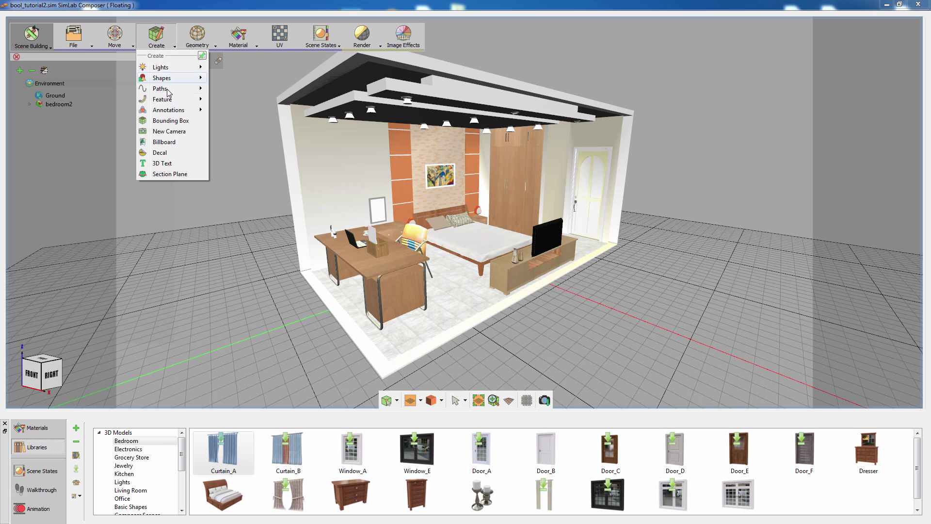
{"action": "mouse_move", "coordinate": [167, 89]}
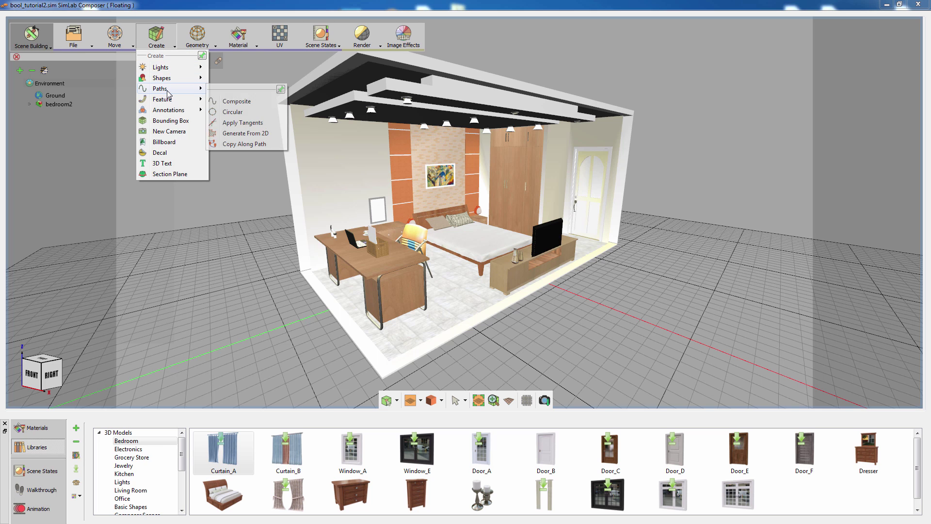
{"action": "left_click", "coordinate": [237, 102]}
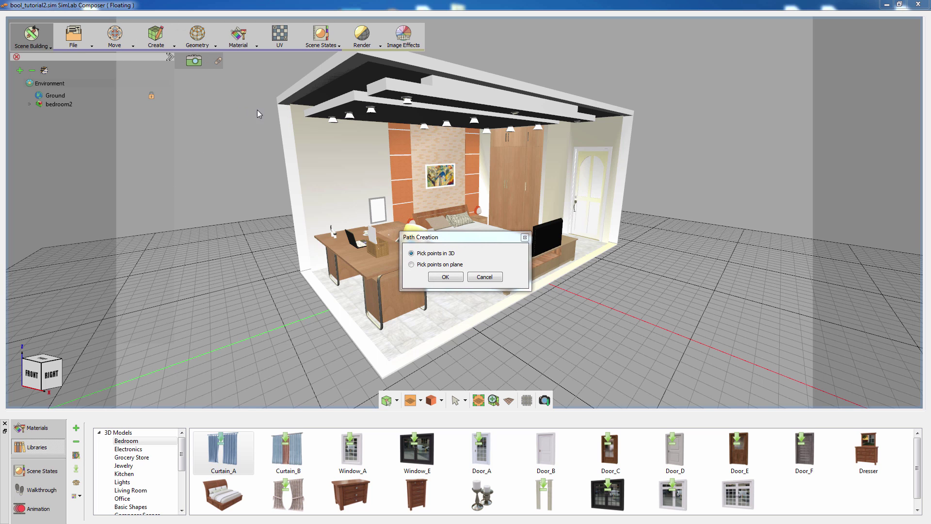
{"action": "left_click", "coordinate": [444, 278]}
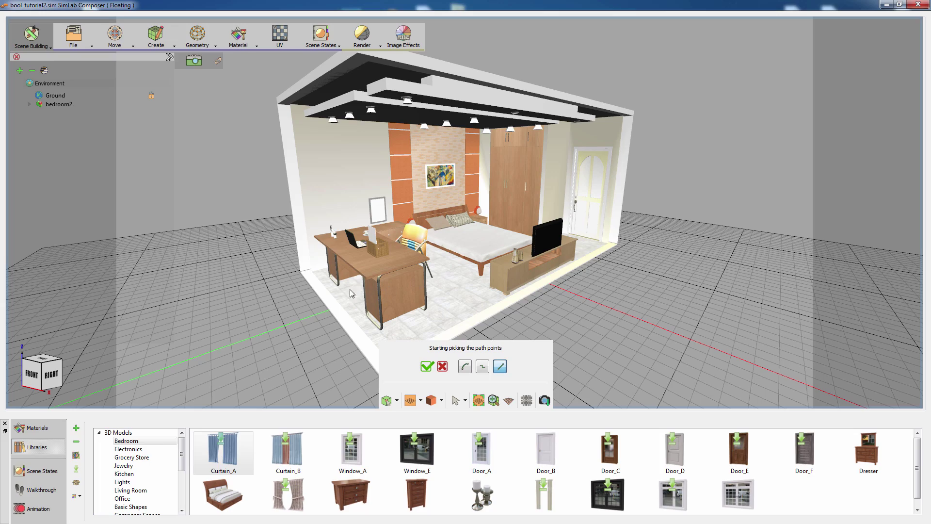
{"action": "middle_click_drag", "start_coordinate": [398, 288], "coordinate": [628, 365]}
{"action": "scroll", "coordinate": [401, 281], "scroll_direction": "up", "scroll_amount": 3}
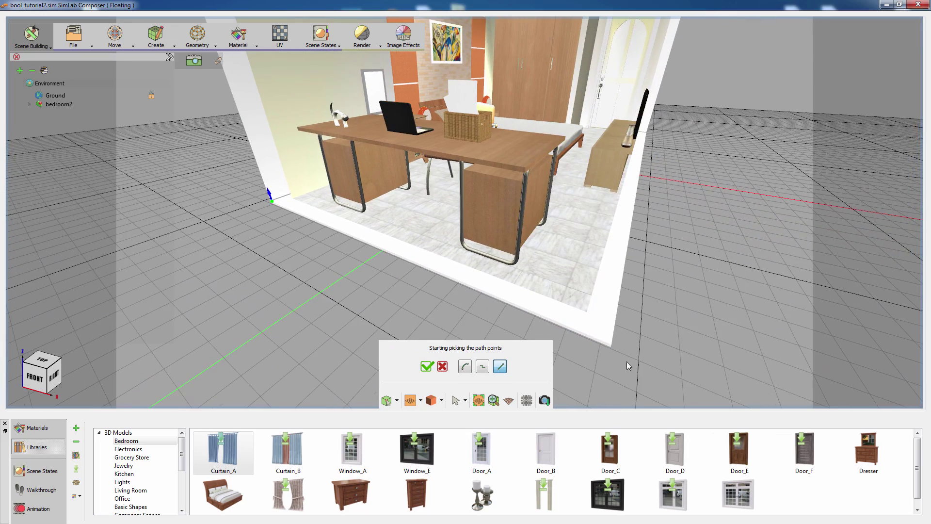
{"action": "left_click", "coordinate": [610, 341]}
{"action": "middle_click_drag", "start_coordinate": [732, 308], "coordinate": [601, 248]}
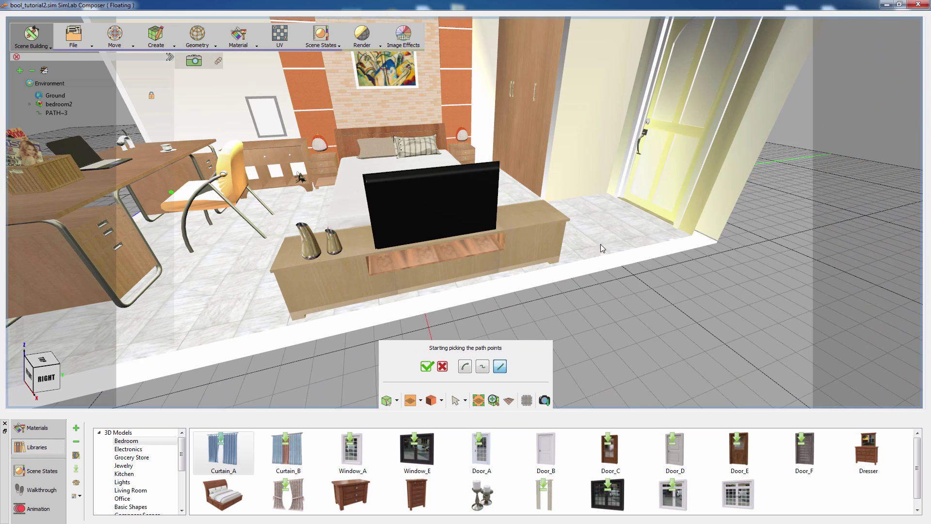
{"action": "middle_click_drag", "start_coordinate": [718, 245], "coordinate": [791, 283]}
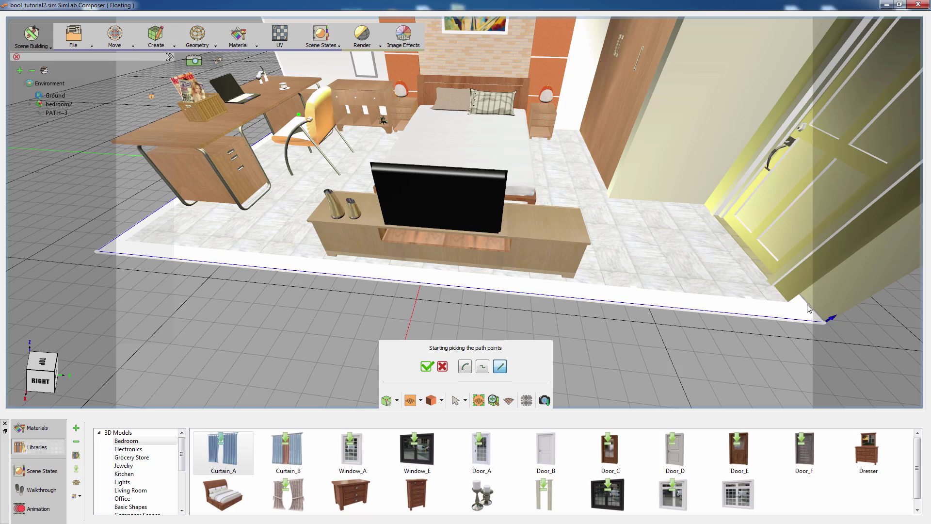
Trace the path back along the inner floor edge, close it at its starting corner and finish it.
{"action": "middle_click_drag", "start_coordinate": [288, 286], "coordinate": [294, 267]}
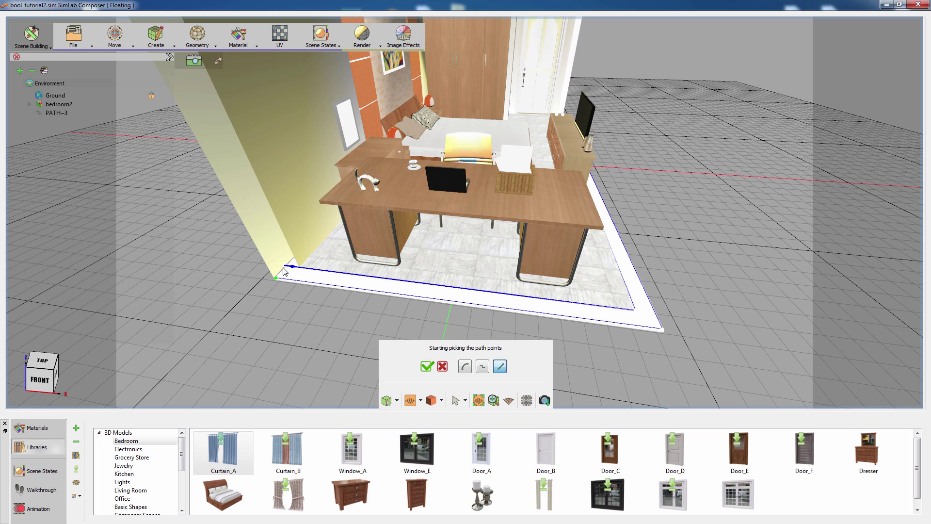
{"action": "left_click", "coordinate": [275, 278]}
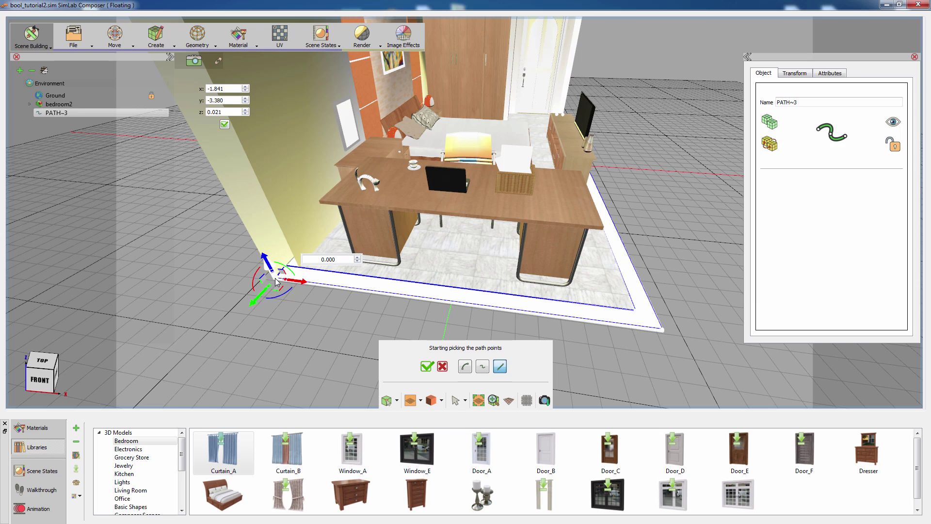
{"action": "left_click", "coordinate": [426, 368]}
Extrude the floor-edge path to a height of 3.3 to form the missing walls.
{"action": "middle_click_drag", "start_coordinate": [374, 331], "coordinate": [257, 286]}
{"action": "scroll", "coordinate": [257, 286], "scroll_direction": "down", "scroll_amount": 6}
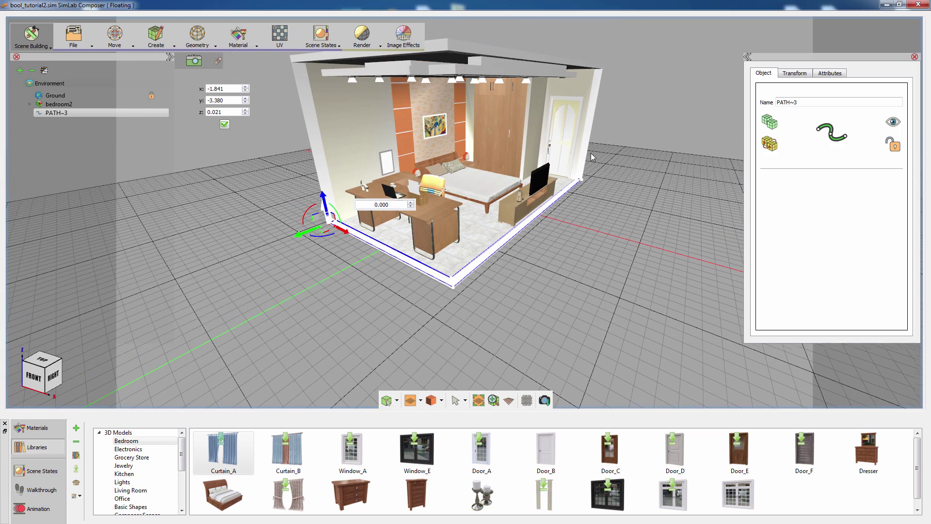
{"action": "middle_click_drag", "start_coordinate": [592, 156], "coordinate": [569, 239]}
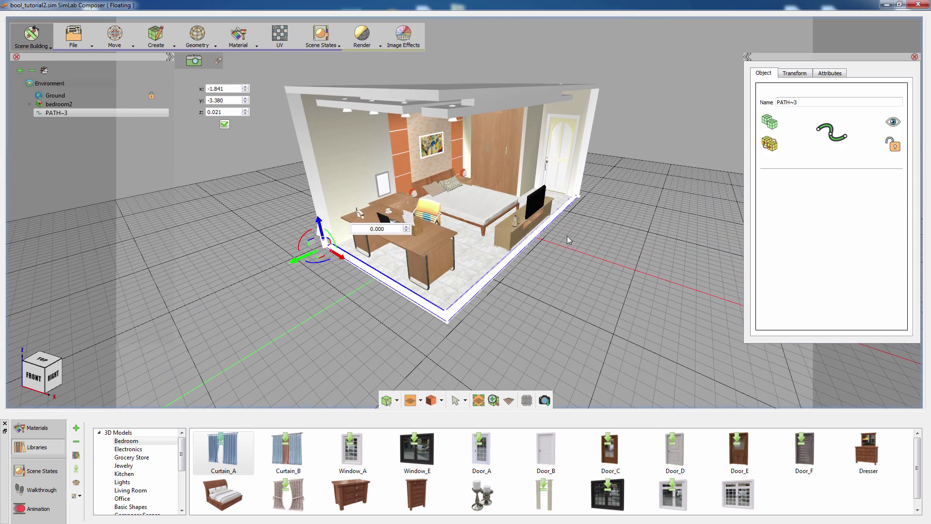
{"action": "left_click", "coordinate": [168, 46]}
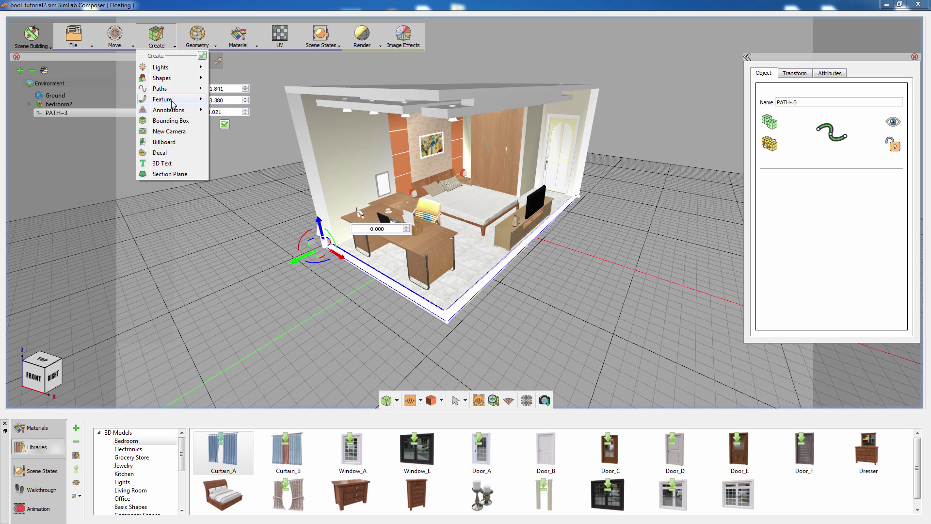
{"action": "mouse_move", "coordinate": [173, 99]}
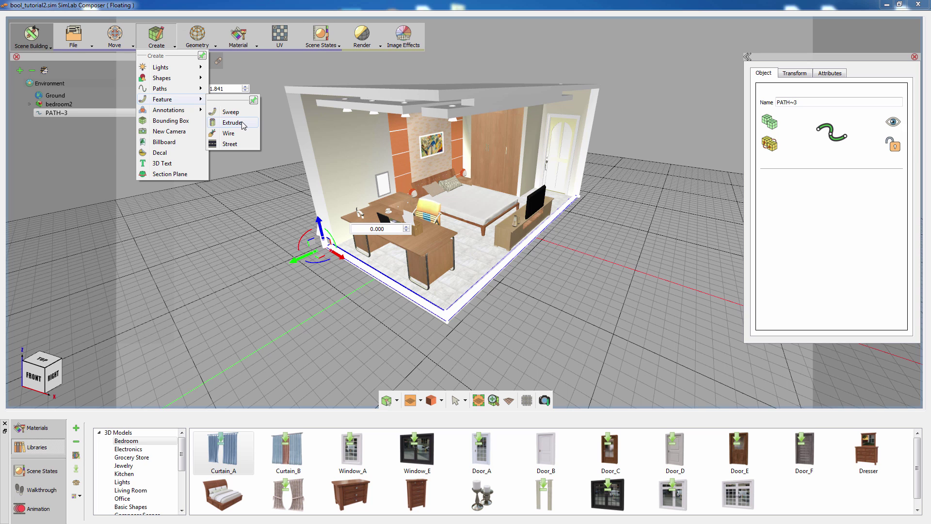
{"action": "left_click", "coordinate": [233, 123]}
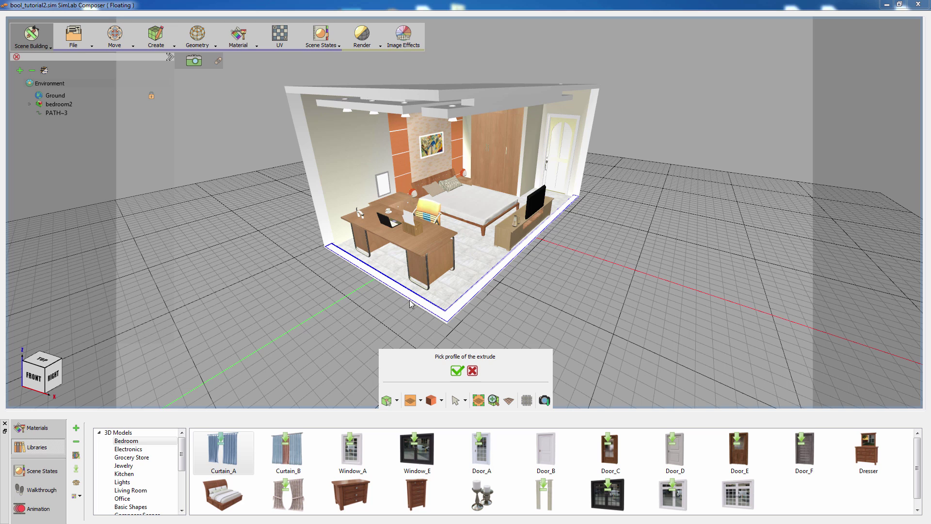
{"action": "left_click", "coordinate": [62, 113]}
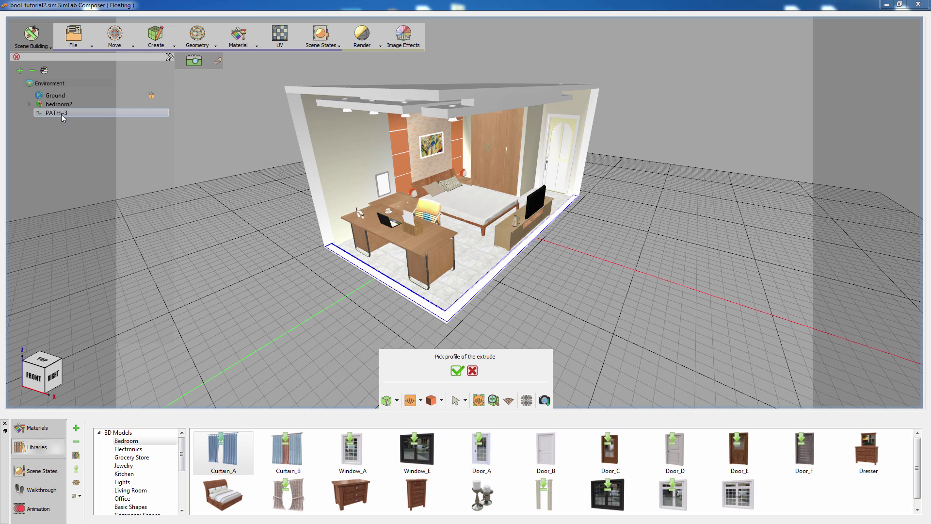
{"action": "left_click", "coordinate": [456, 371]}
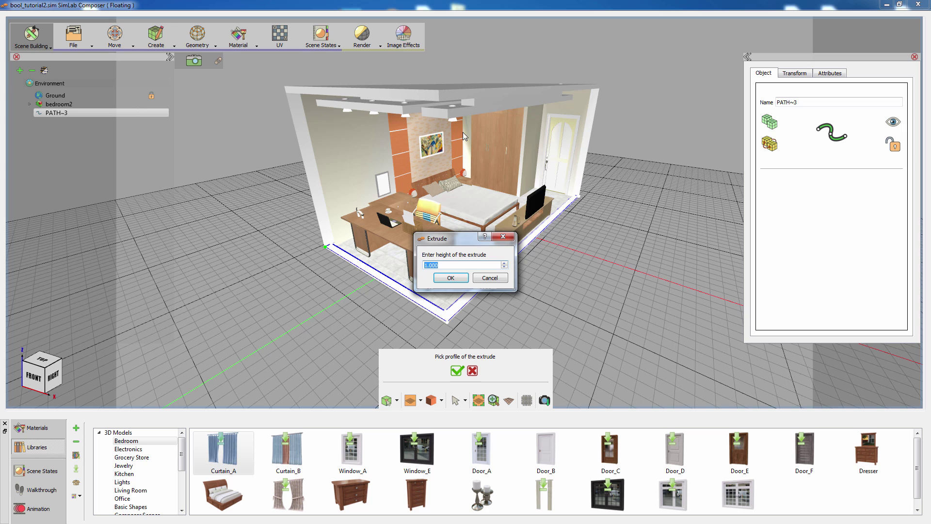
{"action": "type", "text": "3.3"}
{"action": "left_click", "coordinate": [450, 281]}
Set the extruded wall's material type to Matte and its color to orange (R 255, G 119, B 0).
{"action": "middle_click_drag", "start_coordinate": [575, 204], "coordinate": [566, 231]}
{"action": "left_click", "coordinate": [511, 88]}
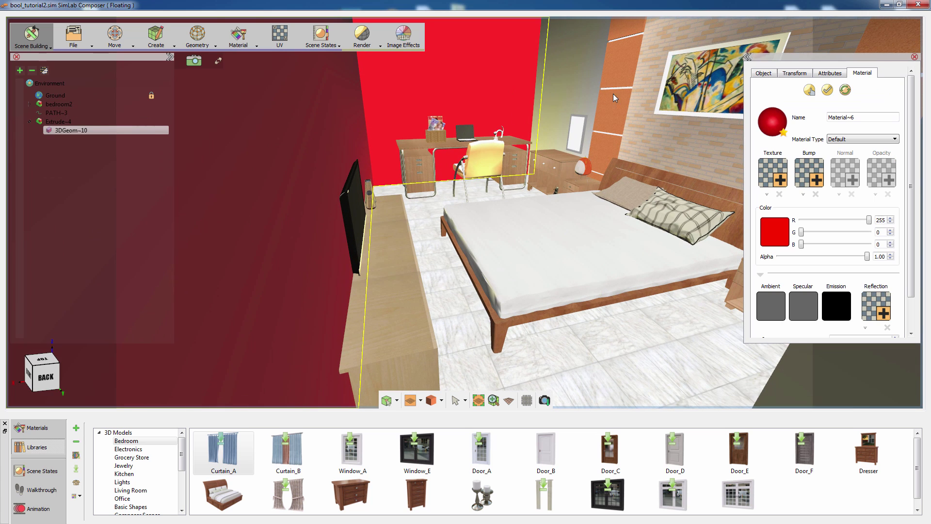
{"action": "left_click", "coordinate": [860, 140]}
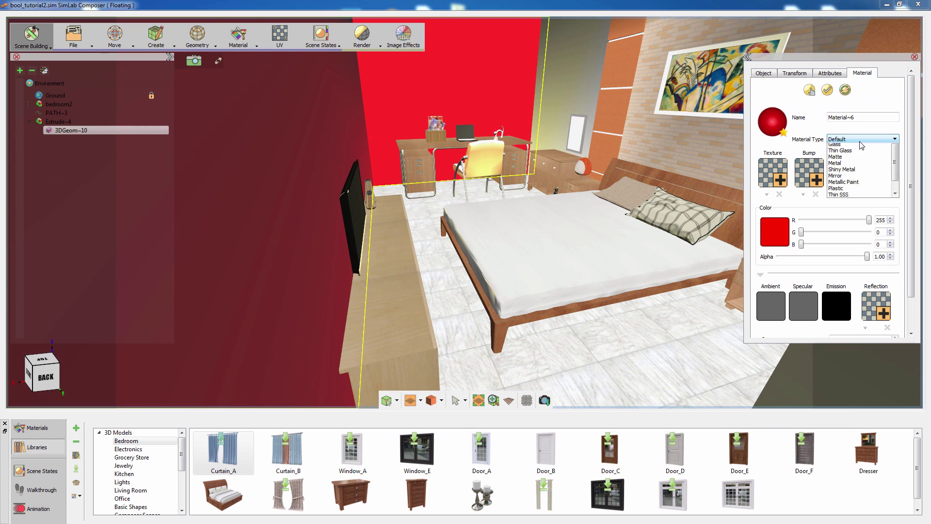
{"action": "left_click", "coordinate": [834, 166]}
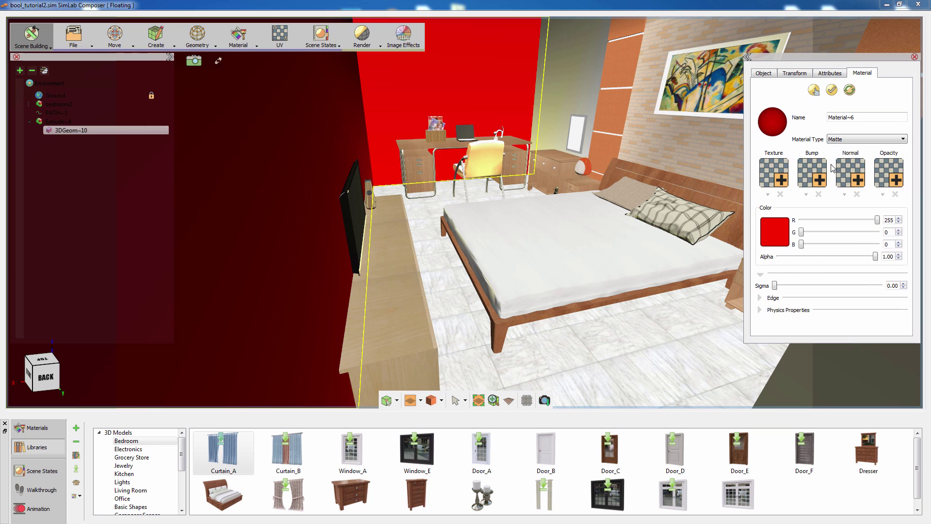
{"action": "left_click", "coordinate": [774, 233]}
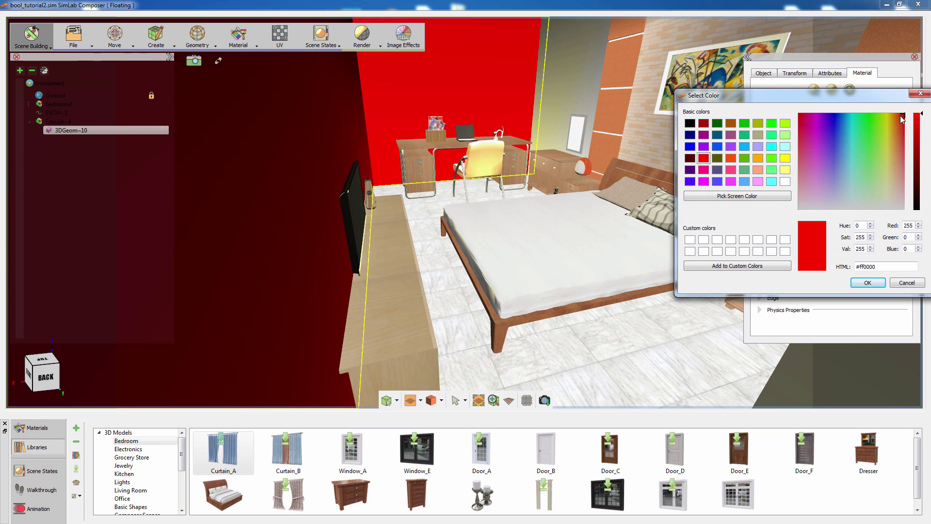
{"action": "left_click_drag", "start_coordinate": [905, 119], "coordinate": [898, 117]}
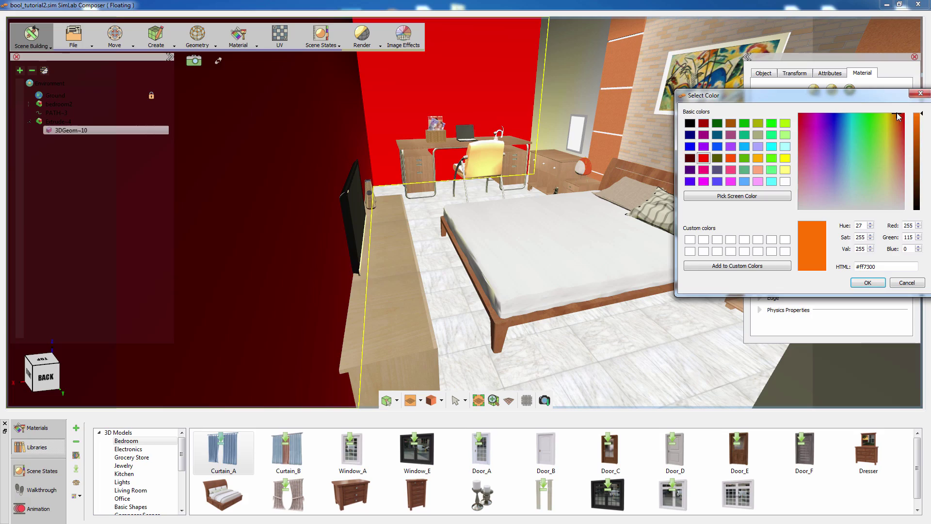
{"action": "left_click", "coordinate": [868, 282]}
Insert the Window_B model from the Bedroom library in front of the long orange wall.
{"action": "scroll", "coordinate": [545, 210], "scroll_direction": "down", "scroll_amount": 10}
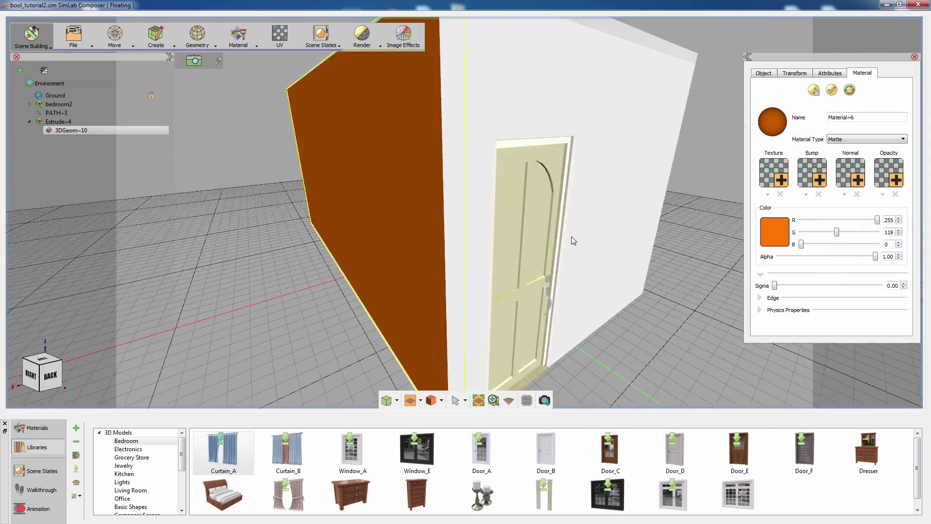
{"action": "middle_click_drag", "start_coordinate": [562, 237], "coordinate": [757, 318]}
{"action": "scroll", "coordinate": [283, 282], "scroll_direction": "down", "scroll_amount": 3}
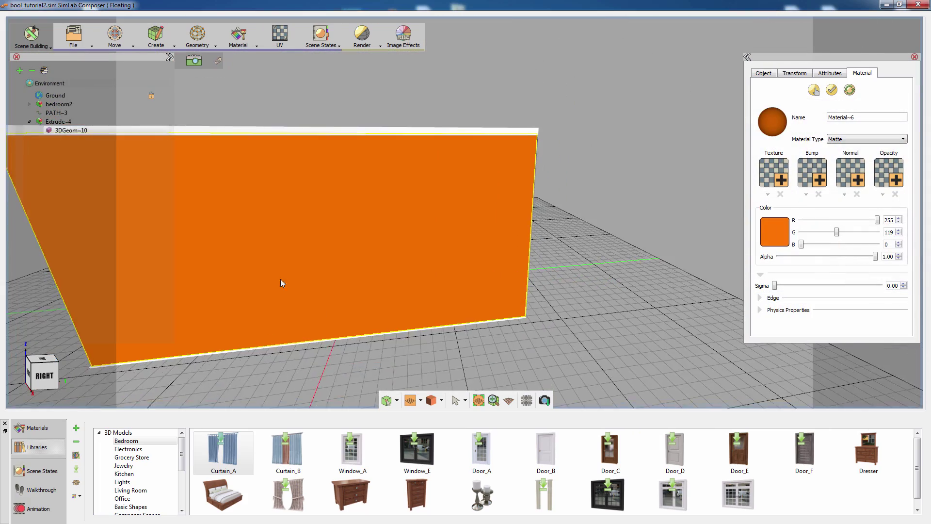
{"action": "middle_click_drag", "start_coordinate": [282, 283], "coordinate": [796, 306]}
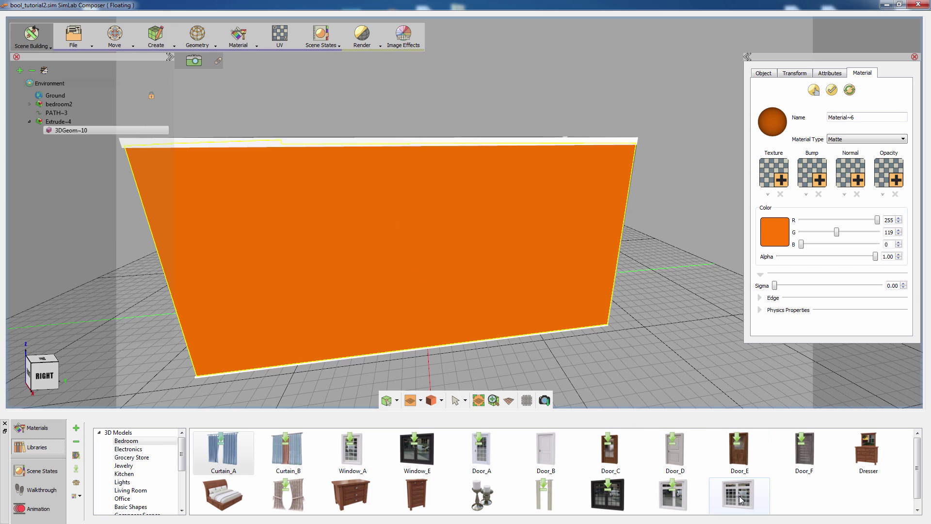
{"action": "left_click_drag", "start_coordinate": [741, 500], "coordinate": [432, 350]}
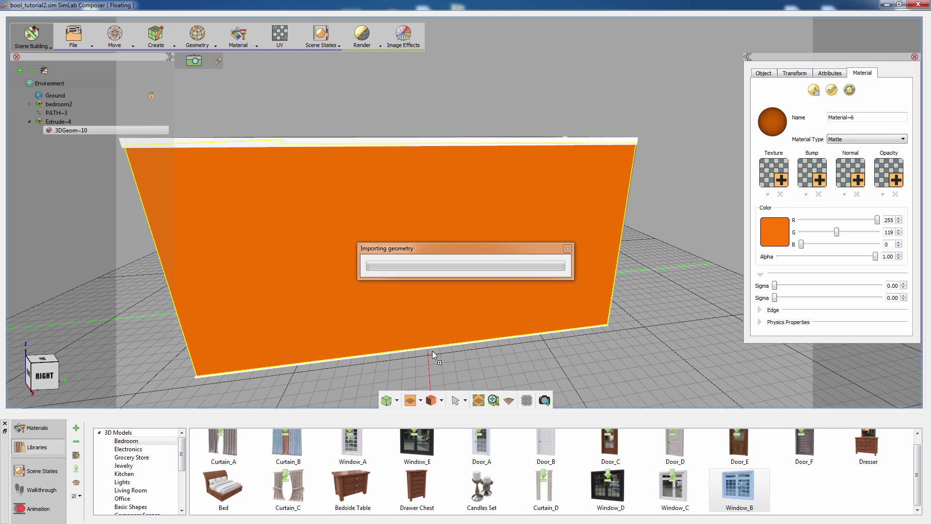
Rotate the window -90 degrees about its vertical axis so it lies parallel to the long orange wall.
{"action": "scroll", "coordinate": [406, 273], "scroll_direction": "down", "scroll_amount": 3}
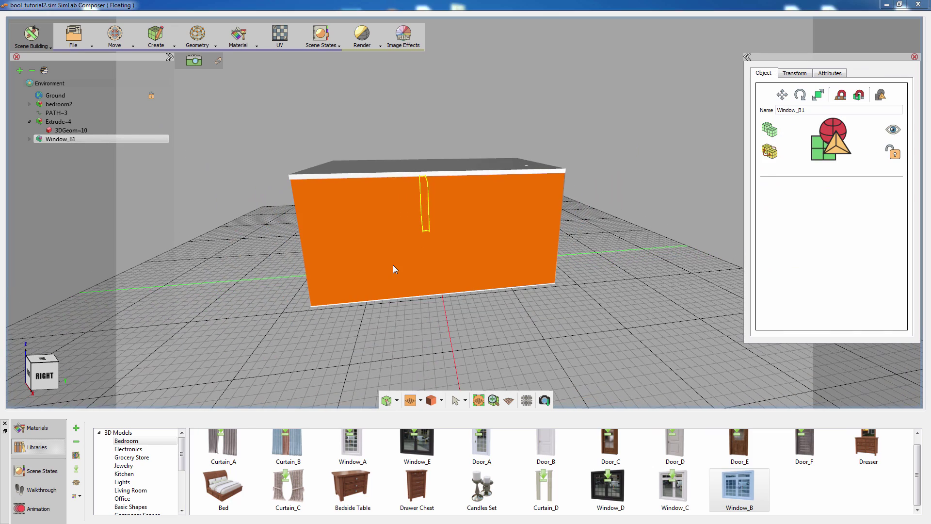
{"action": "middle_click_drag", "start_coordinate": [392, 269], "coordinate": [502, 264]}
{"action": "left_click_drag", "start_coordinate": [418, 209], "coordinate": [421, 276]}
{"action": "left_click", "coordinate": [536, 246]}
{"action": "left_click_drag", "start_coordinate": [536, 246], "coordinate": [500, 246]}
{"action": "type", "text": "-90"}
{"action": "key", "text": "Return"}
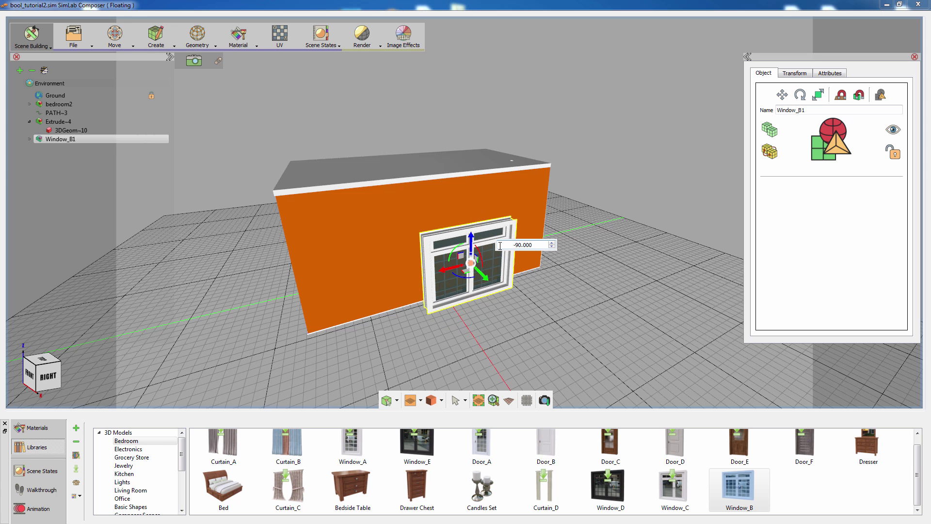
Show the room from the right side in orthographic projection with the X-Ray view style.
{"action": "middle_click_drag", "start_coordinate": [513, 305], "coordinate": [510, 300]}
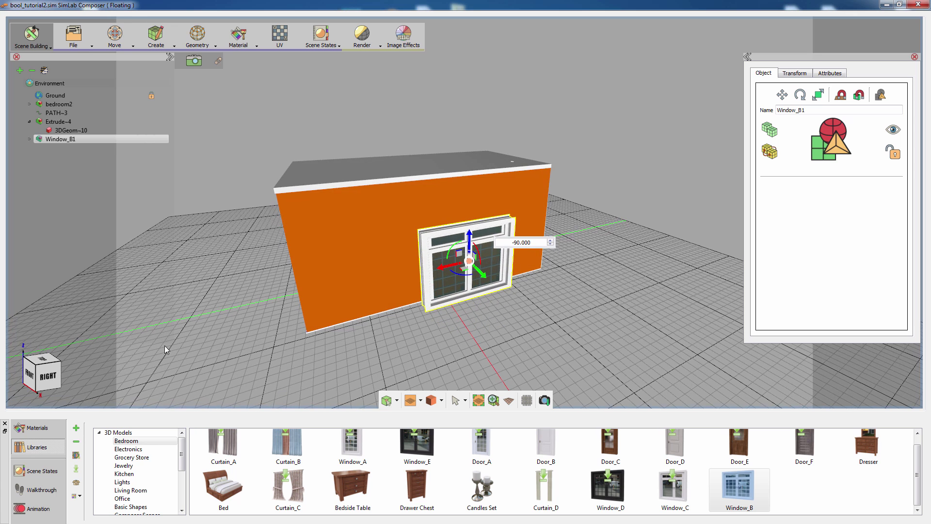
{"action": "left_click", "coordinate": [47, 385]}
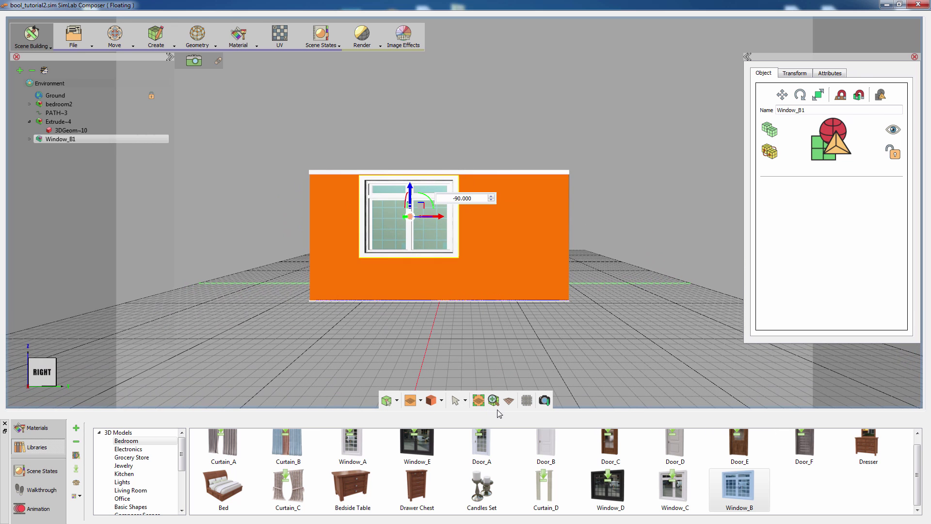
{"action": "left_click", "coordinate": [509, 401]}
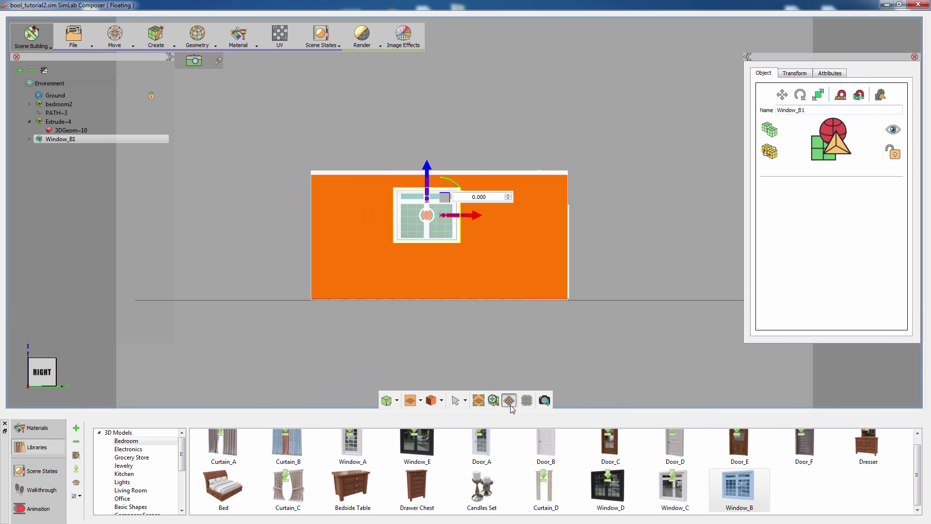
{"action": "left_click", "coordinate": [441, 401]}
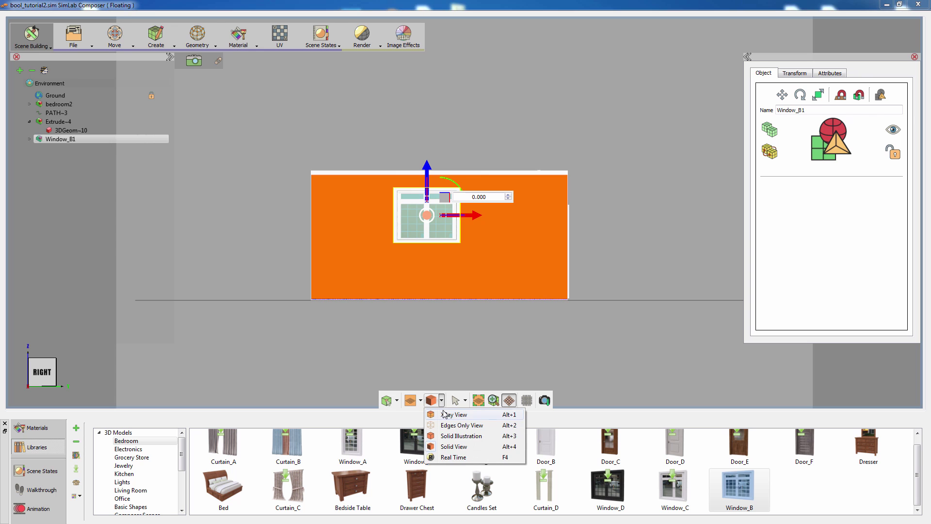
{"action": "left_click", "coordinate": [445, 415]}
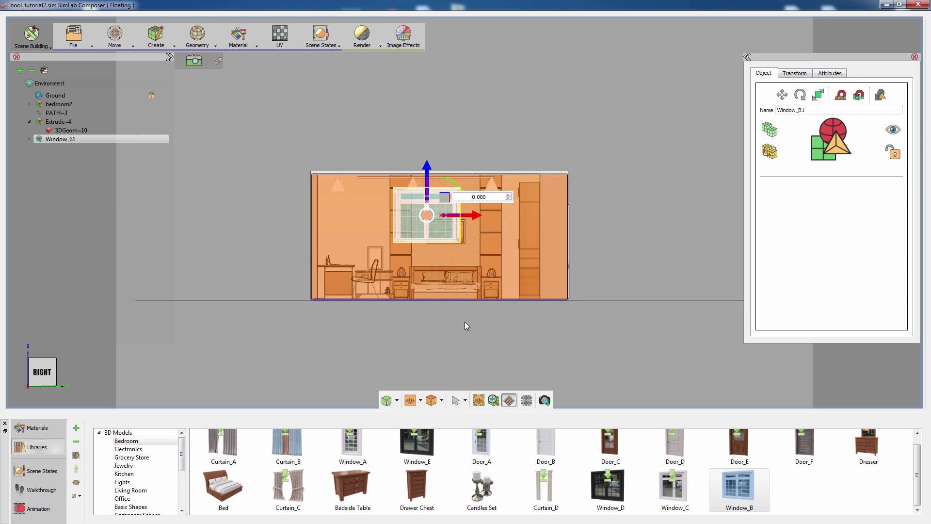
Move the window within the wall plane so it is centered above the bed between the two bedside lamps.
{"action": "scroll", "coordinate": [413, 268], "scroll_direction": "up", "scroll_amount": 3}
{"action": "left_click_drag", "start_coordinate": [458, 166], "coordinate": [488, 171]}
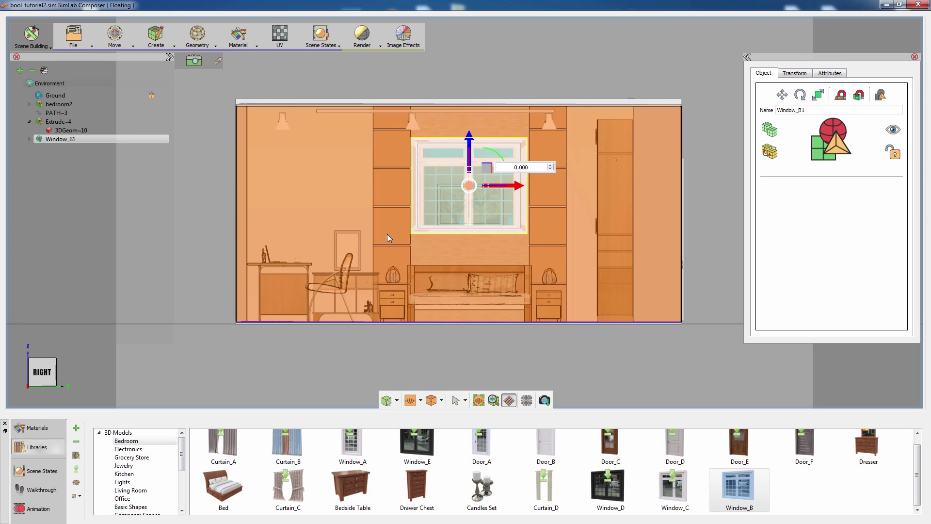
{"action": "middle_click_drag", "start_coordinate": [341, 232], "coordinate": [606, 304]}
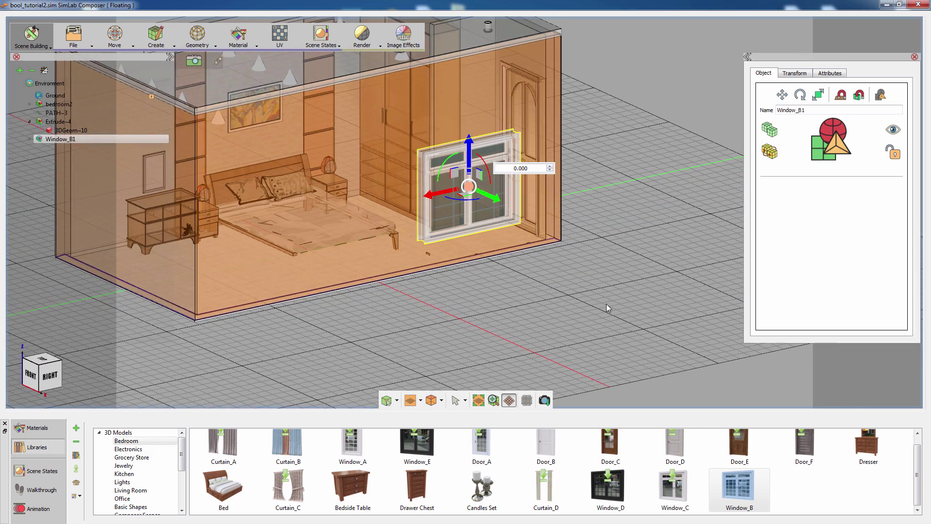
Switch to perspective projection and move the window perpendicular to the long orange wall until it sits in the wall.
{"action": "left_click", "coordinate": [507, 398]}
{"action": "middle_click_drag", "start_coordinate": [371, 274], "coordinate": [538, 198]}
{"action": "left_click_drag", "start_coordinate": [550, 202], "coordinate": [426, 196]}
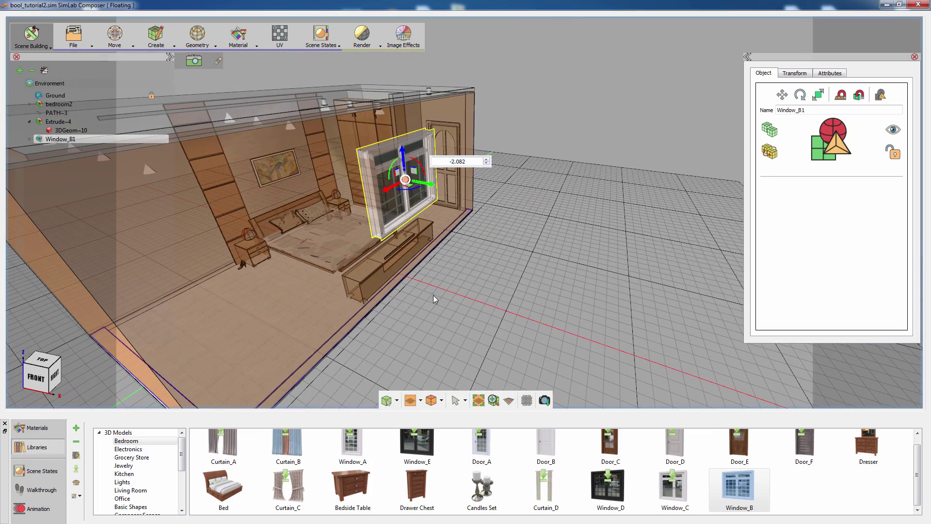
Restore the shaded view style and fine-tune the window's depth so its frame protrudes slightly on the room side of the orange wall.
{"action": "left_click", "coordinate": [432, 399]}
{"action": "left_click_drag", "start_coordinate": [431, 185], "coordinate": [422, 185]}
{"action": "middle_click_drag", "start_coordinate": [421, 210], "coordinate": [449, 315]}
{"action": "scroll", "coordinate": [529, 248], "scroll_direction": "up", "scroll_amount": 4}
{"action": "left_click_drag", "start_coordinate": [450, 190], "coordinate": [453, 193]}
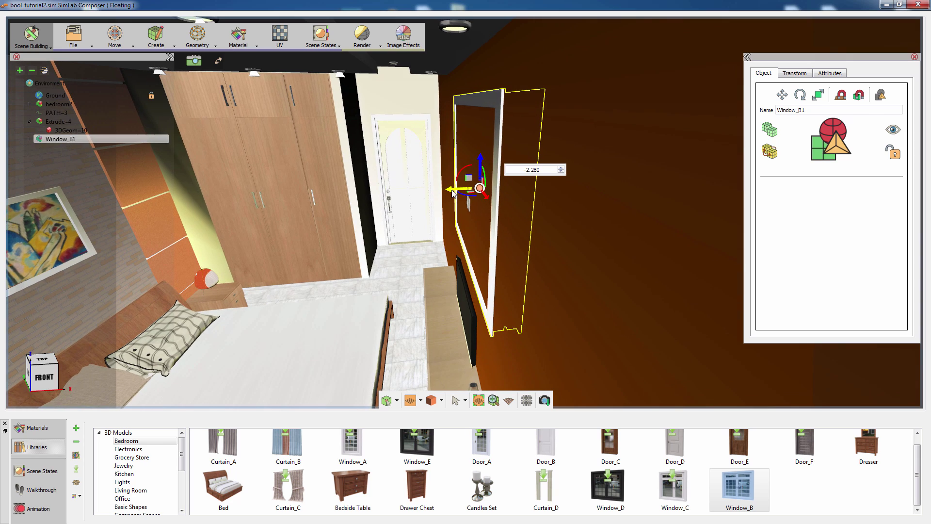
{"action": "middle_click_drag", "start_coordinate": [588, 308], "coordinate": [590, 246]}
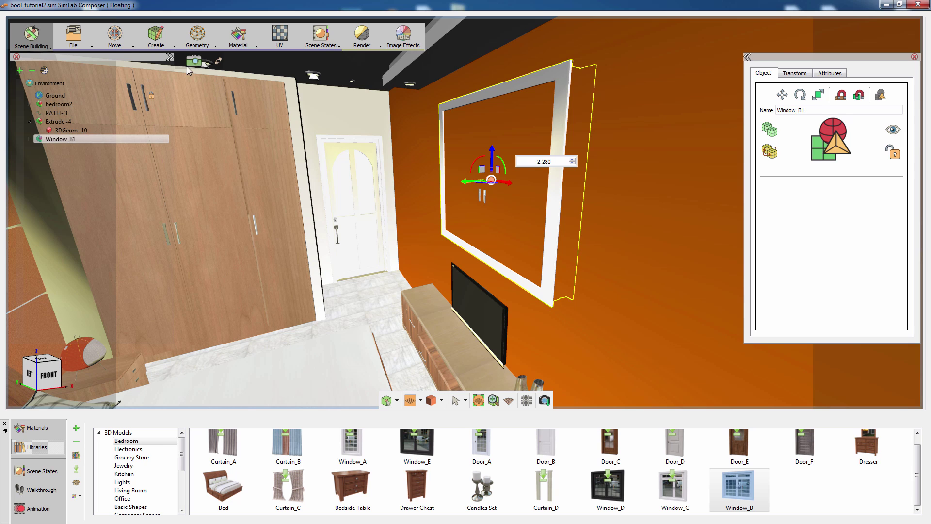
Create a bounding box around the window and extend its depth to about 0.456 so it passes through the wall.
{"action": "left_click", "coordinate": [164, 49]}
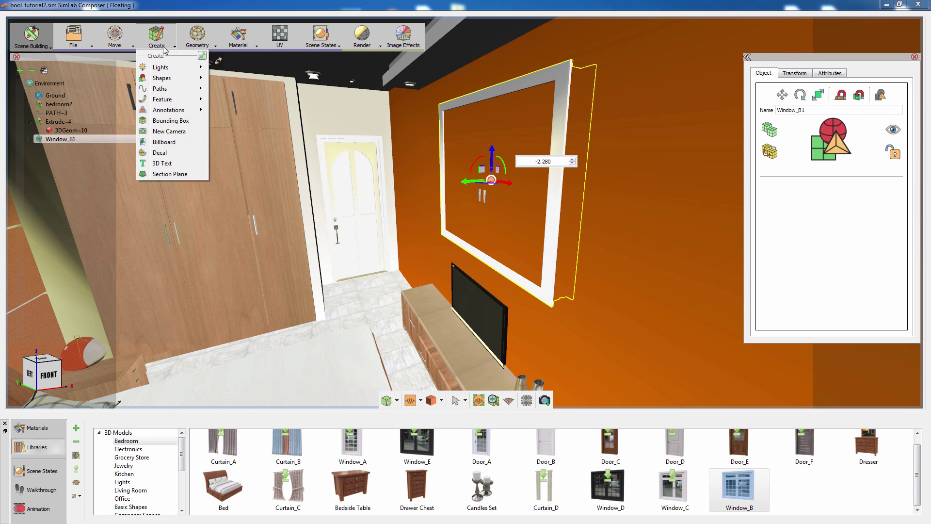
{"action": "left_click", "coordinate": [167, 121]}
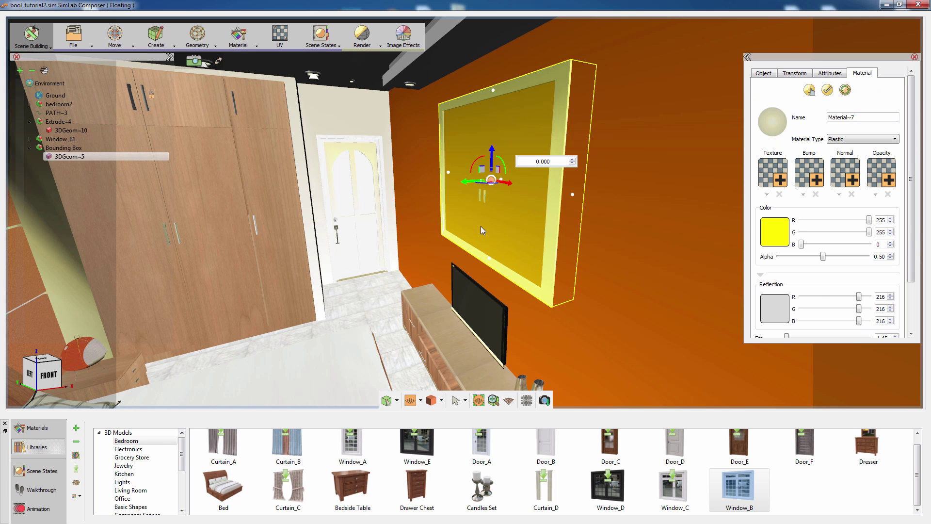
{"action": "middle_click_drag", "start_coordinate": [480, 226], "coordinate": [352, 280]}
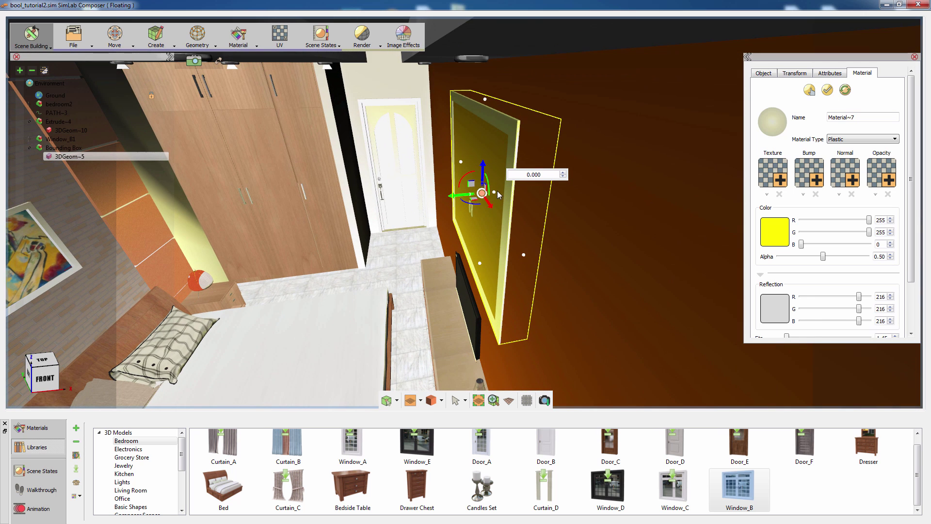
{"action": "left_click_drag", "start_coordinate": [495, 195], "coordinate": [505, 222]}
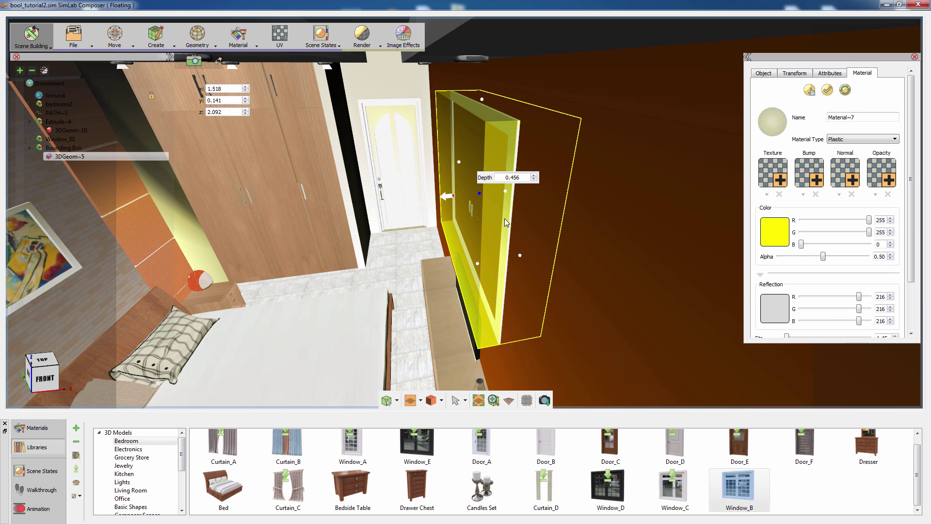
{"action": "middle_click_drag", "start_coordinate": [566, 261], "coordinate": [281, 239]}
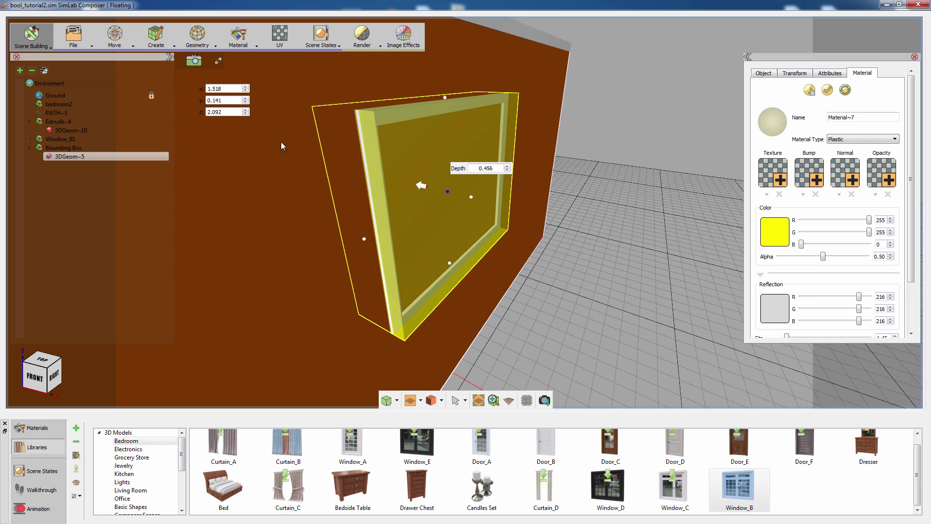
Cut the window opening with a Boolean Difference, subtracting the yellow bounding box from the extruded orange wall.
{"action": "left_click", "coordinate": [201, 45]}
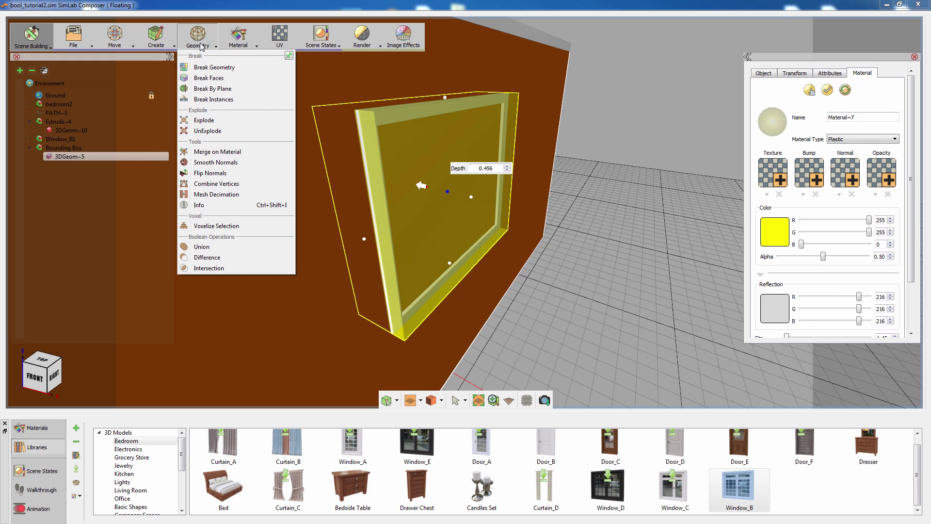
{"action": "left_click", "coordinate": [207, 257]}
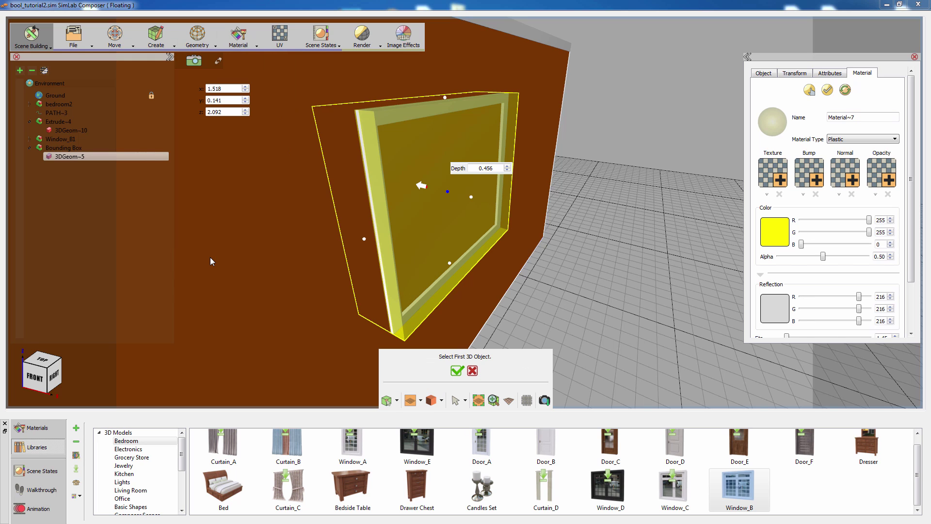
{"action": "left_click", "coordinate": [263, 269]}
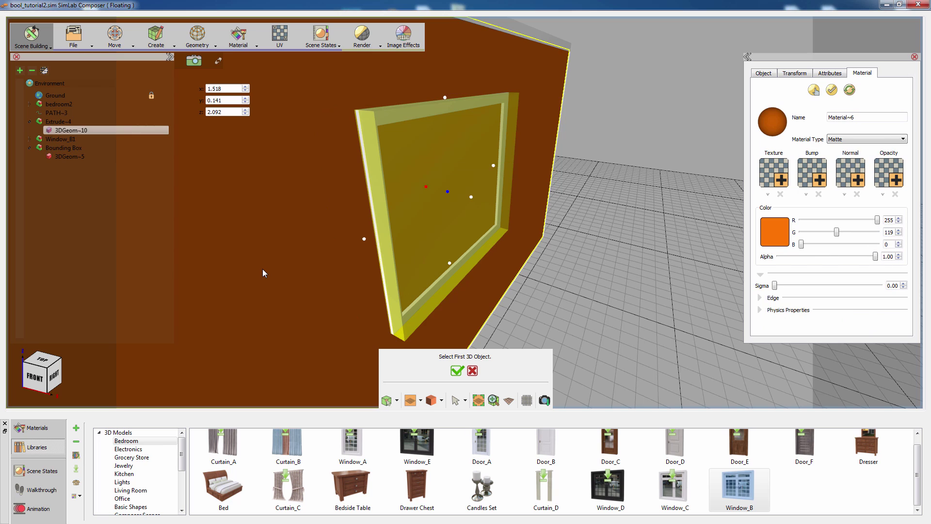
{"action": "left_click", "coordinate": [457, 371]}
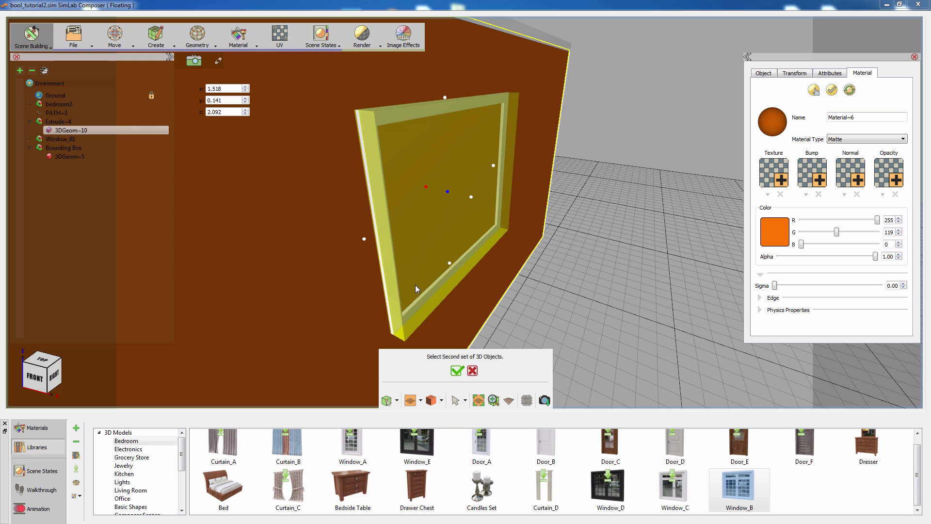
{"action": "left_click", "coordinate": [411, 265]}
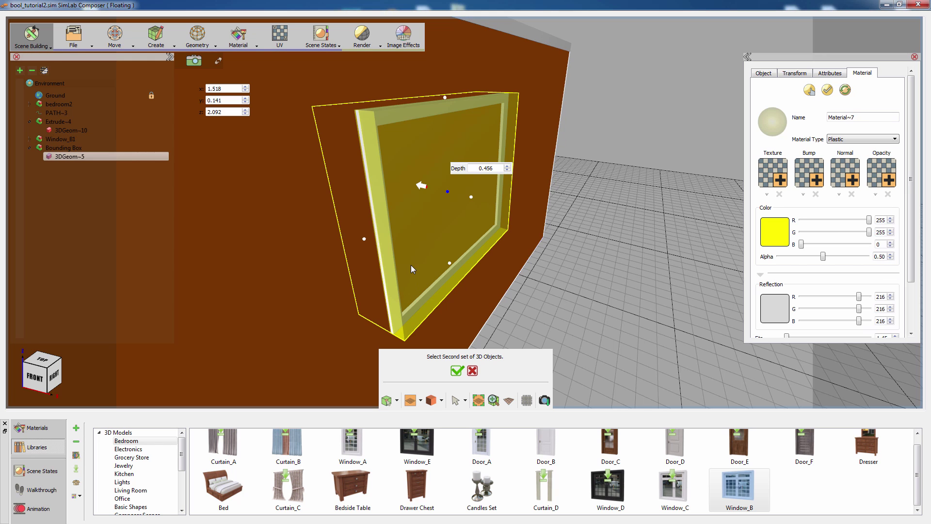
{"action": "left_click", "coordinate": [457, 371]}
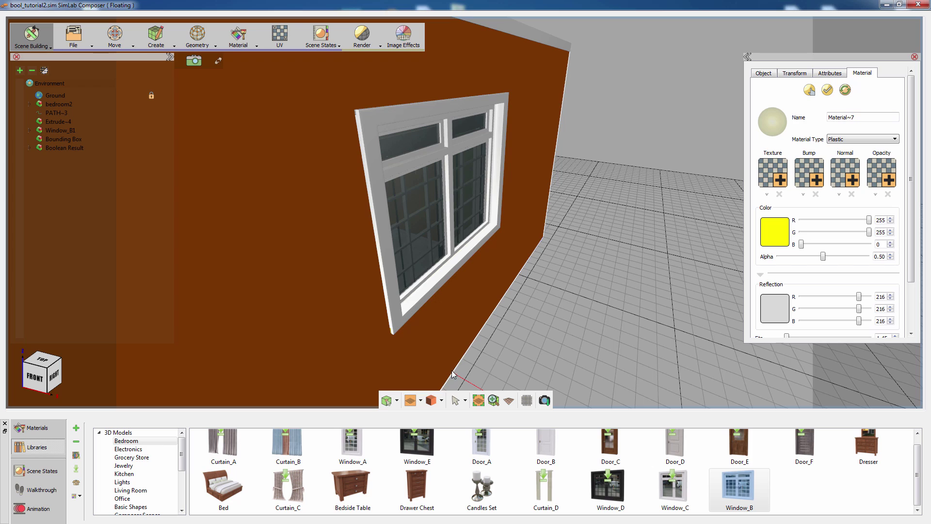
Select the window's four glass panes from inside the room and convert them to light portals.
{"action": "middle_click_drag", "start_coordinate": [546, 244], "coordinate": [930, 230]}
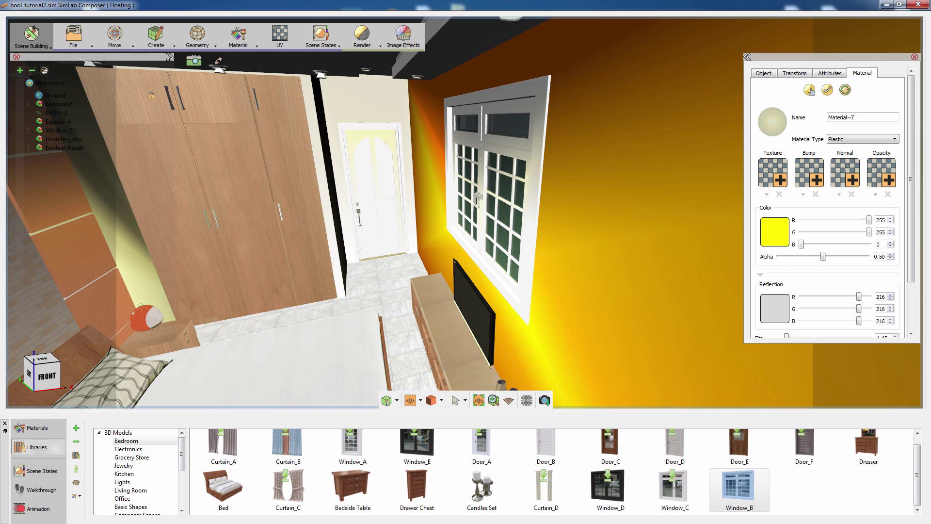
{"action": "middle_click_drag", "start_coordinate": [629, 275], "coordinate": [627, 268]}
{"action": "middle_click_drag", "start_coordinate": [443, 293], "coordinate": [615, 286]}
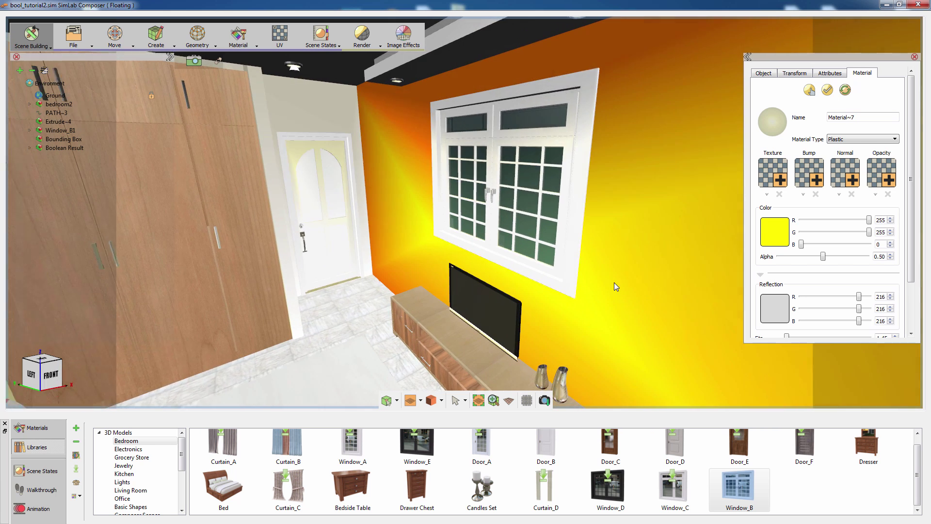
{"action": "left_click", "coordinate": [471, 132]}
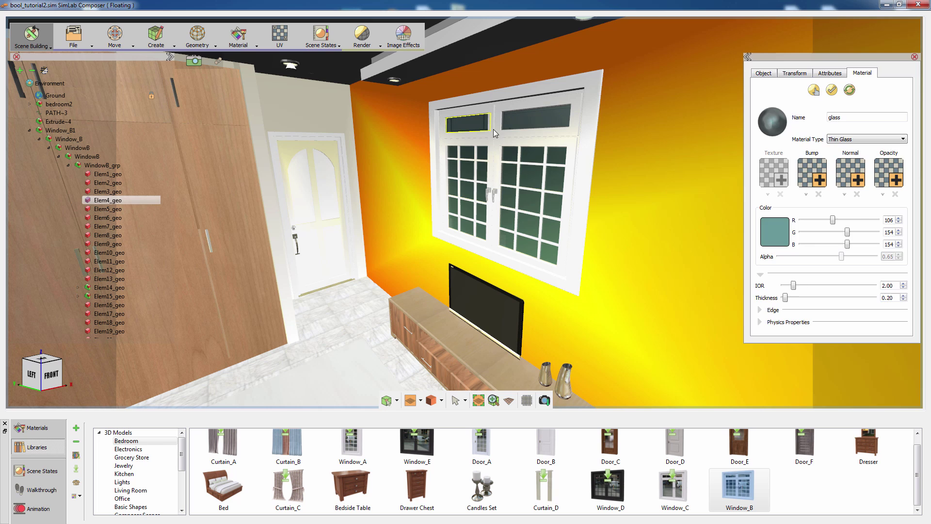
{"action": "left_click", "coordinate": [525, 122], "text": "ctrl"}
{"action": "left_click", "coordinate": [482, 180], "text": "ctrl"}
{"action": "left_click", "coordinate": [509, 175], "text": "ctrl"}
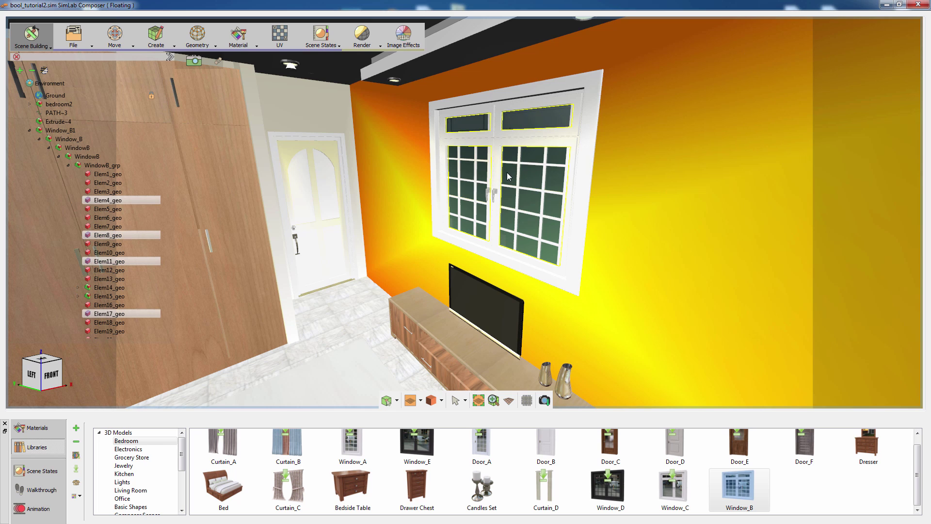
{"action": "left_click", "coordinate": [156, 37]}
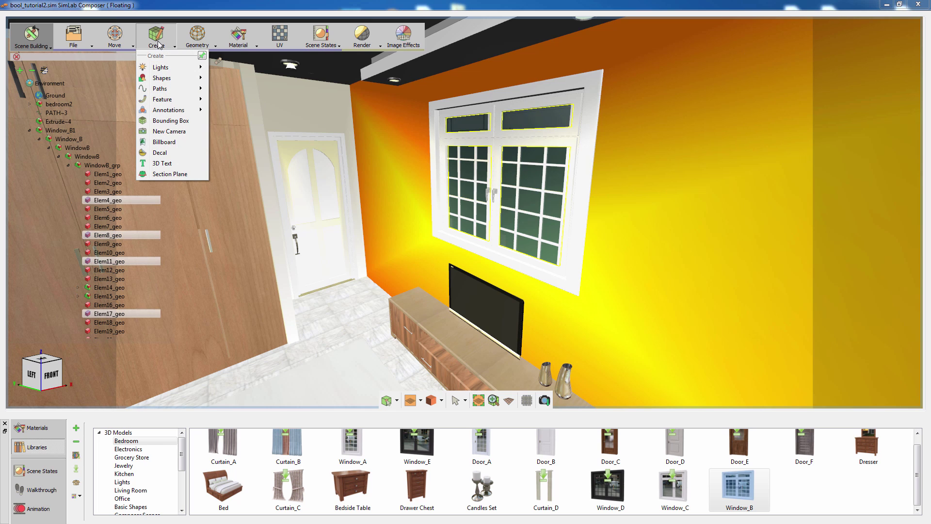
{"action": "mouse_move", "coordinate": [165, 72]}
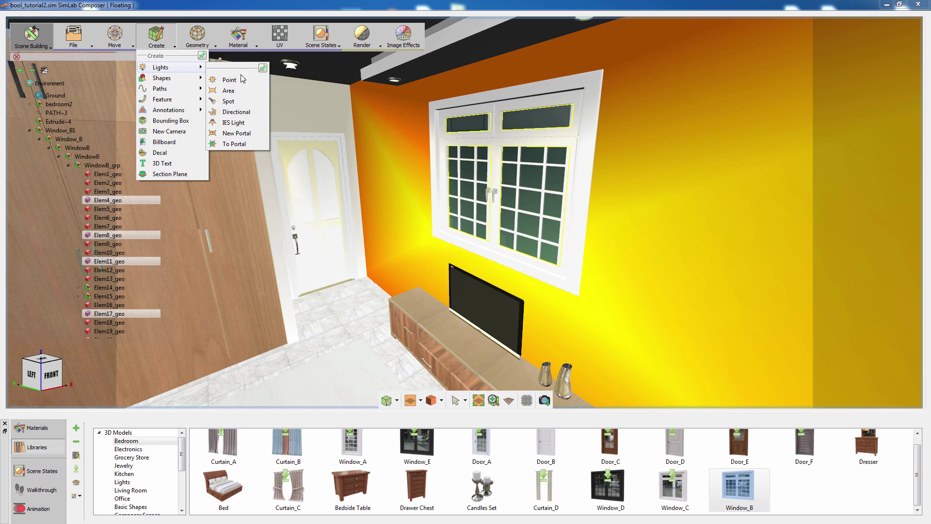
{"action": "left_click", "coordinate": [237, 144]}
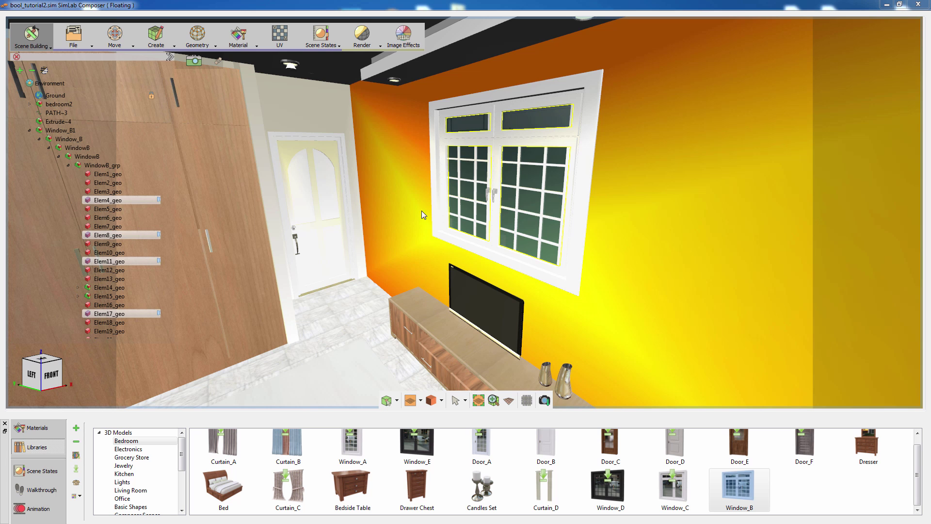
Adjust the environment's sun direction from outside the window to about 37.1 elevation and 4.6 horizontal.
{"action": "left_click", "coordinate": [59, 83]}
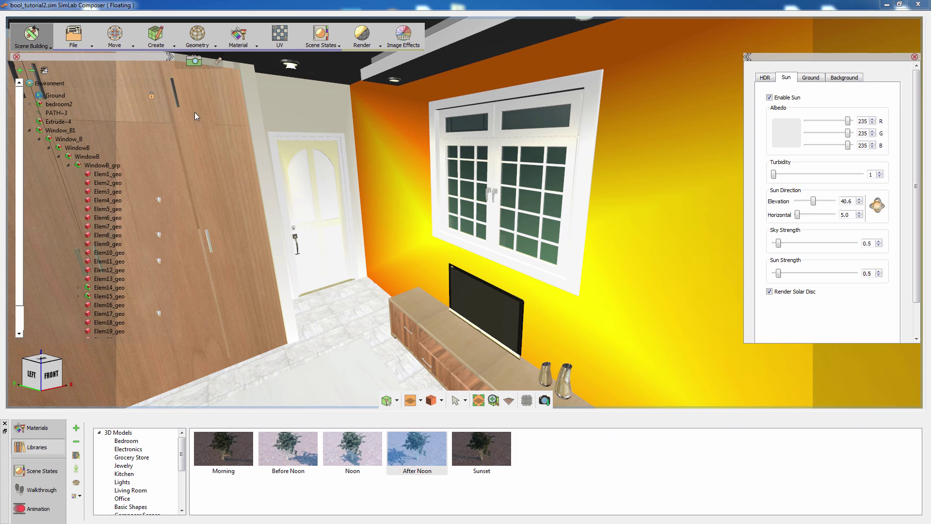
{"action": "left_click", "coordinate": [877, 206]}
{"action": "left_click_drag", "start_coordinate": [669, 214], "coordinate": [121, 270]}
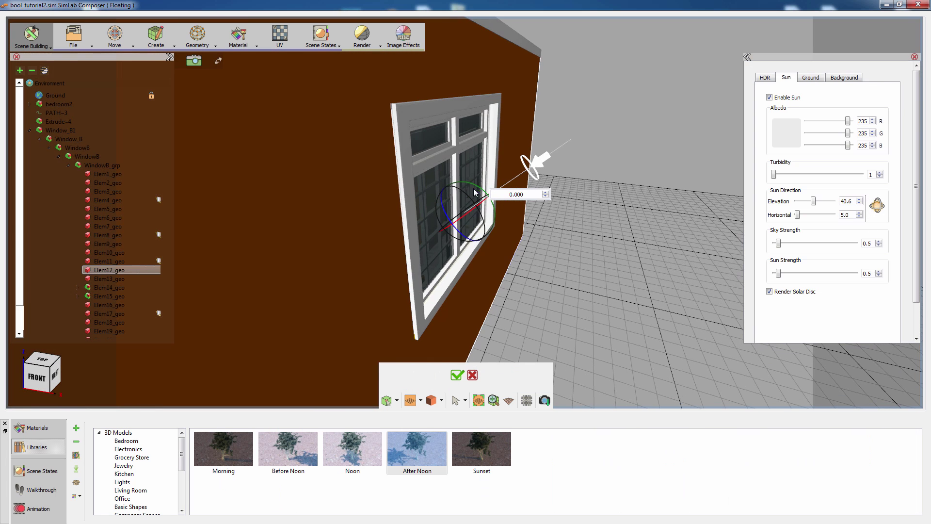
{"action": "left_click_drag", "start_coordinate": [474, 186], "coordinate": [479, 187]}
{"action": "left_click", "coordinate": [458, 375]}
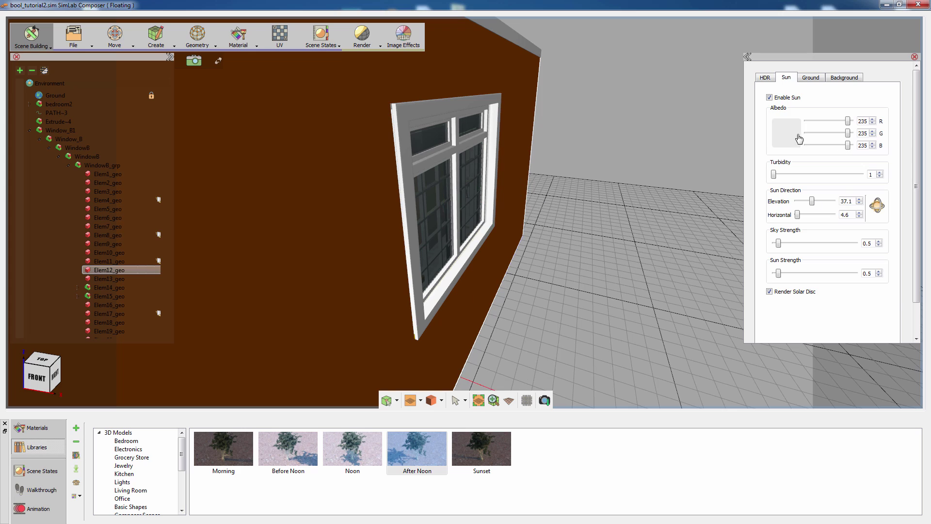
Set the sun's albedo color to a warm beige with RGB 235, 225, 196.
{"action": "left_click", "coordinate": [796, 138]}
{"action": "left_click", "coordinate": [894, 195]}
{"action": "left_click", "coordinate": [867, 283]}
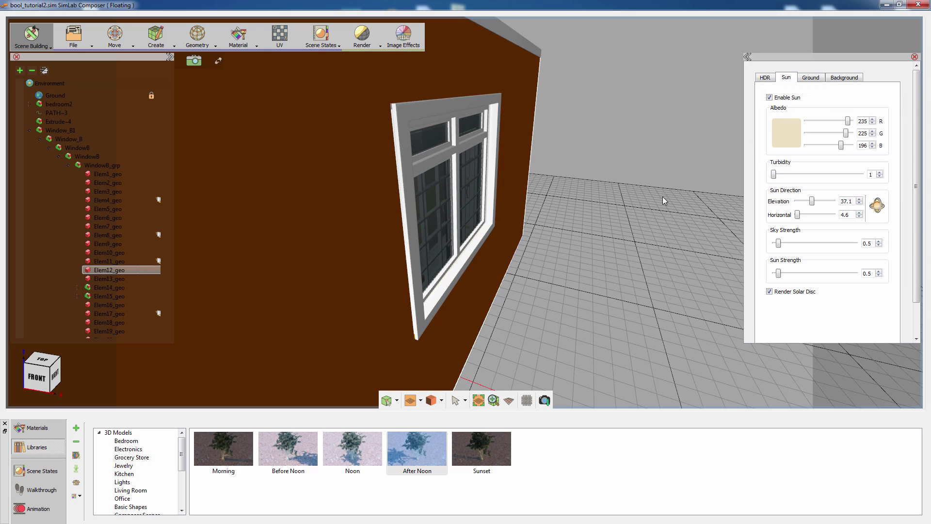
Frame the bed, desk and window from inside the room and start a Real Time render.
{"action": "left_click_drag", "start_coordinate": [583, 195], "coordinate": [495, 195]}
{"action": "mouse_move", "coordinate": [650, 205]}
{"action": "left_mouse_down"}
{"action": "mouse_move", "coordinate": [557, 199]}
{"action": "mouse_move", "coordinate": [529, 208]}
{"action": "mouse_move", "coordinate": [582, 202]}
{"action": "left_mouse_up"}
{"action": "left_click", "coordinate": [548, 262]}
{"action": "scroll", "coordinate": [548, 260], "scroll_direction": "up", "scroll_amount": 5}
{"action": "scroll", "coordinate": [549, 209], "scroll_direction": "down", "scroll_amount": 3}
{"action": "middle_click_drag", "start_coordinate": [582, 202], "coordinate": [574, 217]}
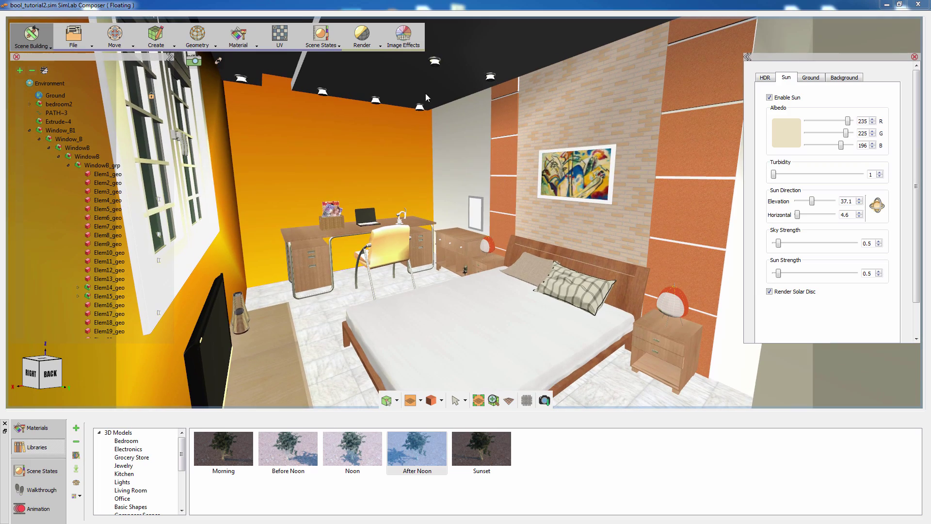
{"action": "left_click", "coordinate": [370, 41]}
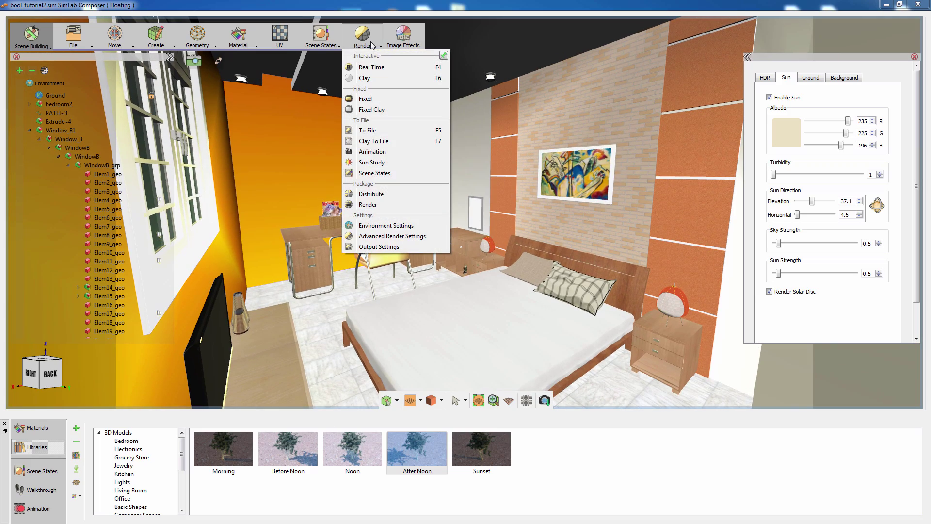
{"action": "left_click", "coordinate": [371, 67]}
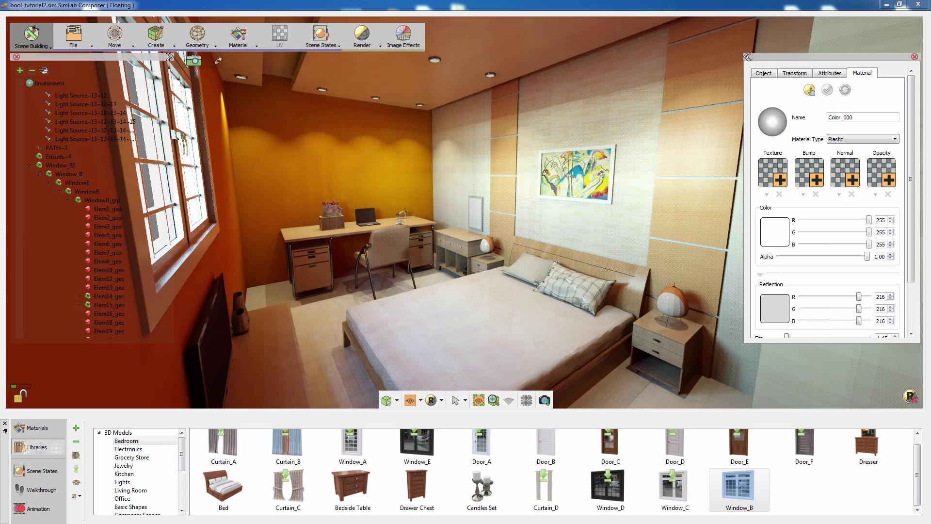